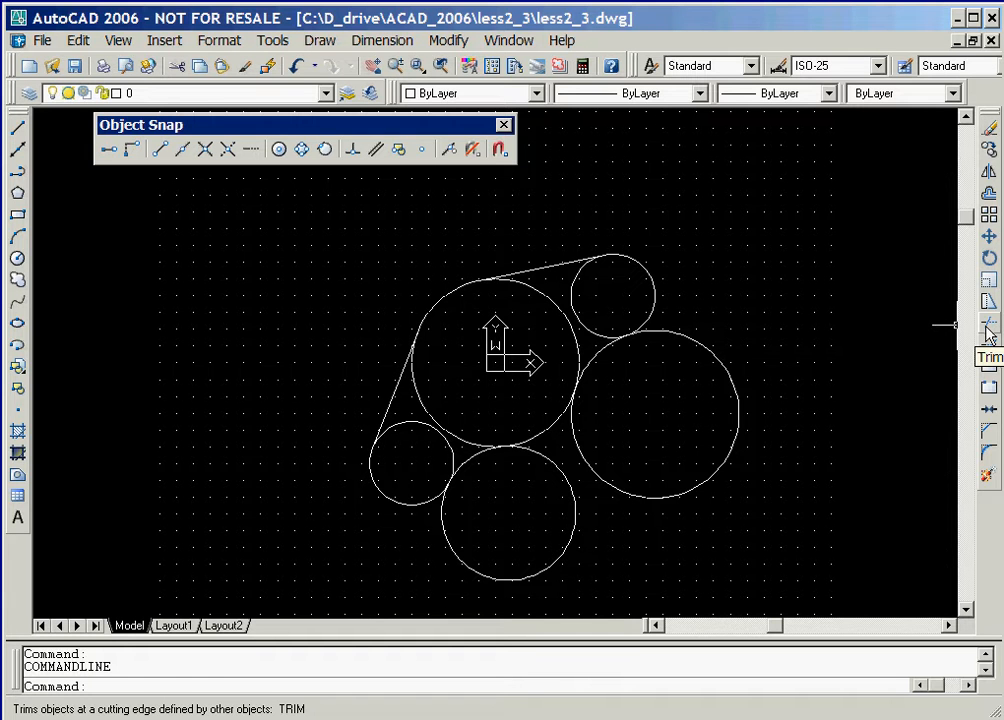
Trim the inner part of the upper-right small circle between the upper tangent line and the large right circle.
click(988, 331)
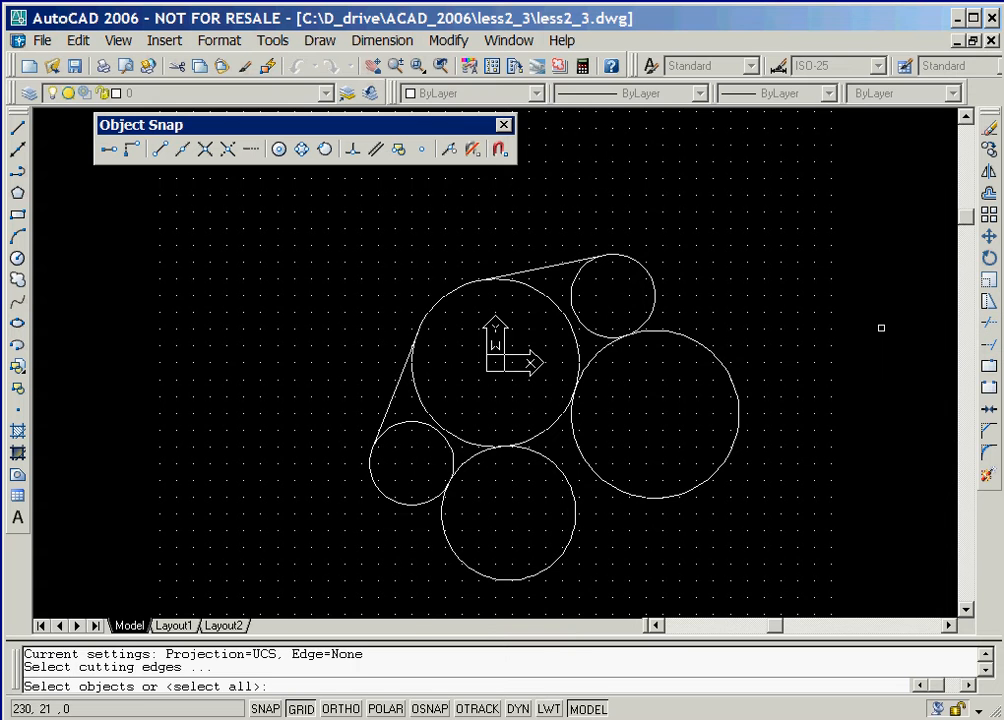
click(881, 327)
key(Escape)
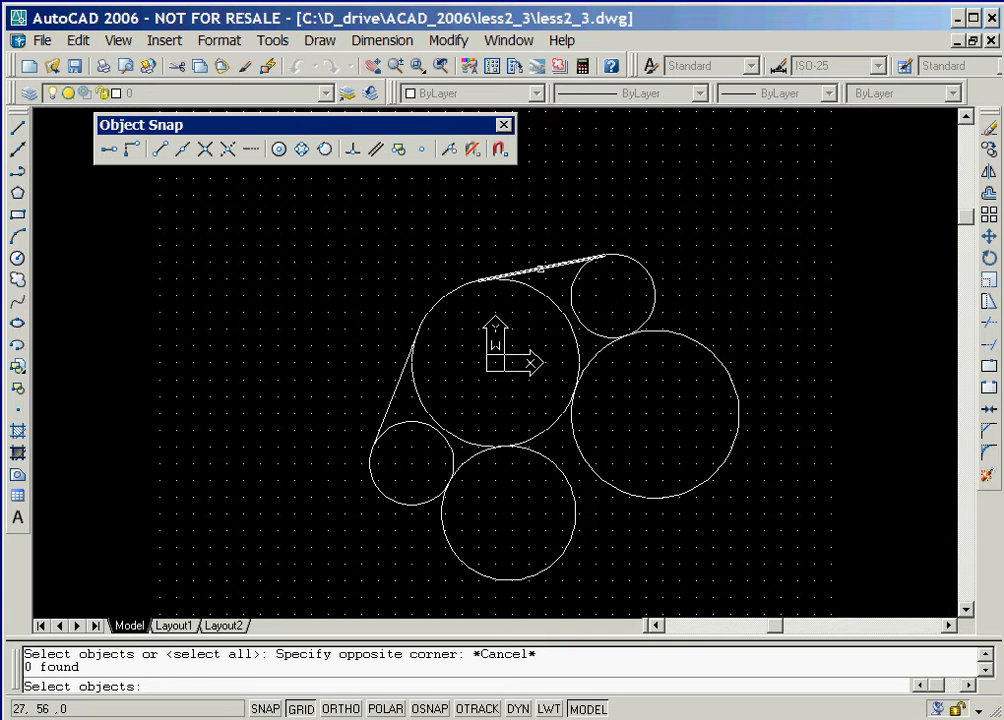
click(540, 268)
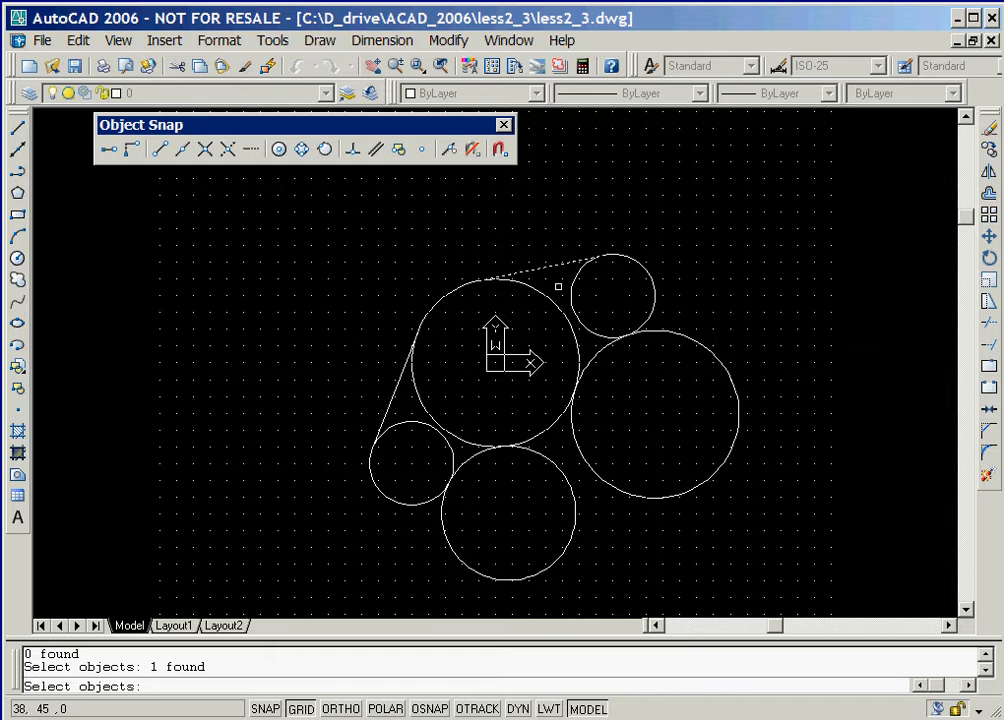
click(598, 353)
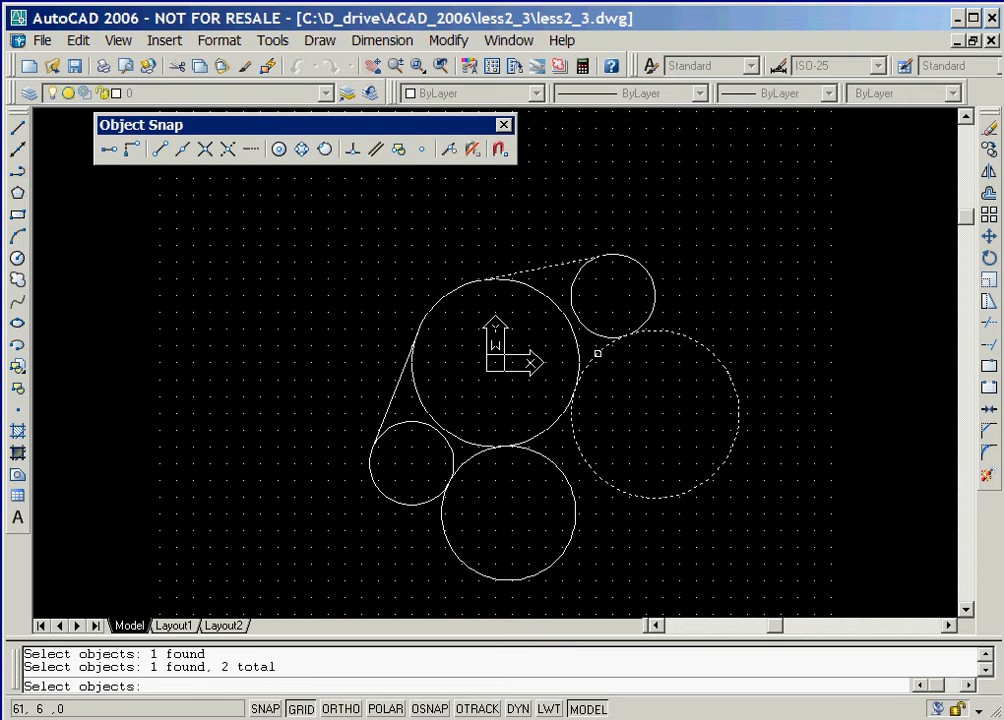
key(Return)
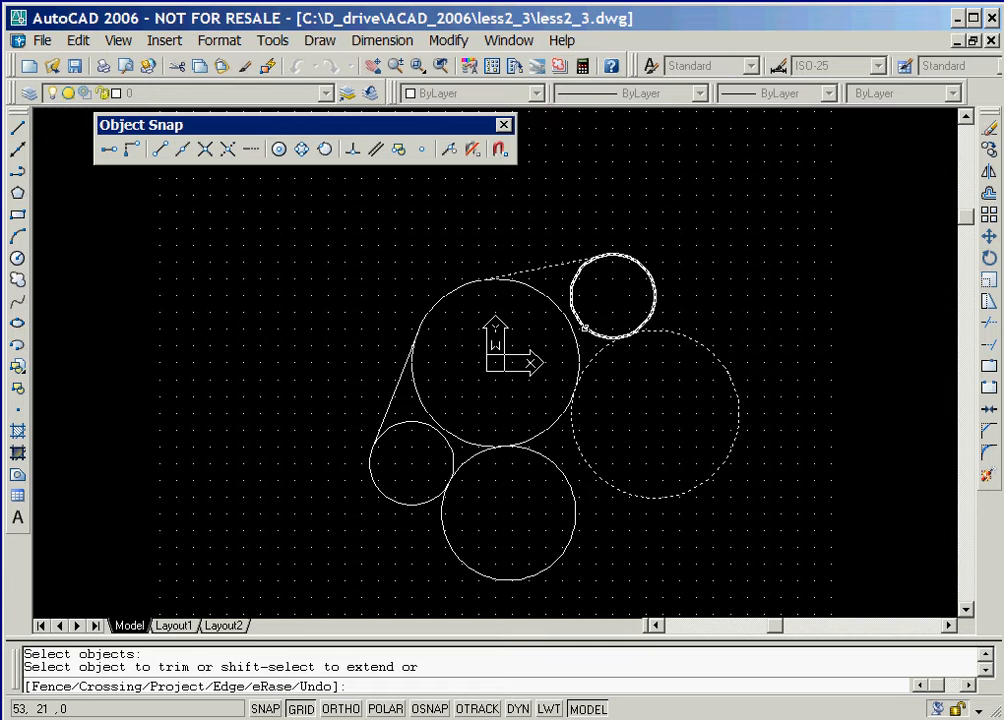
click(585, 327)
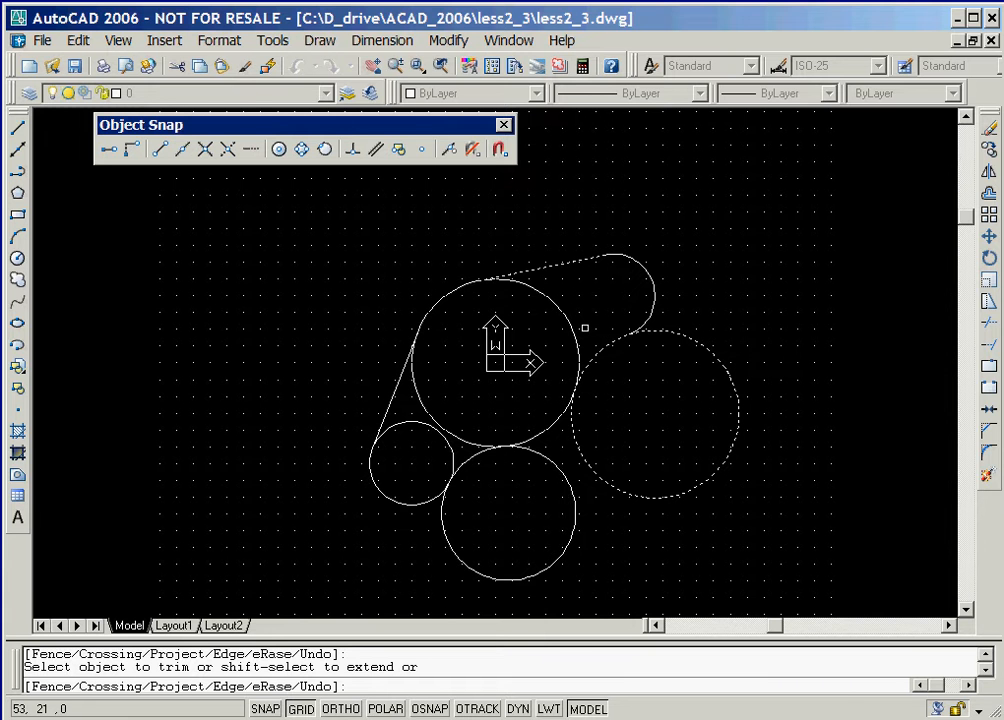
right_click(592, 333)
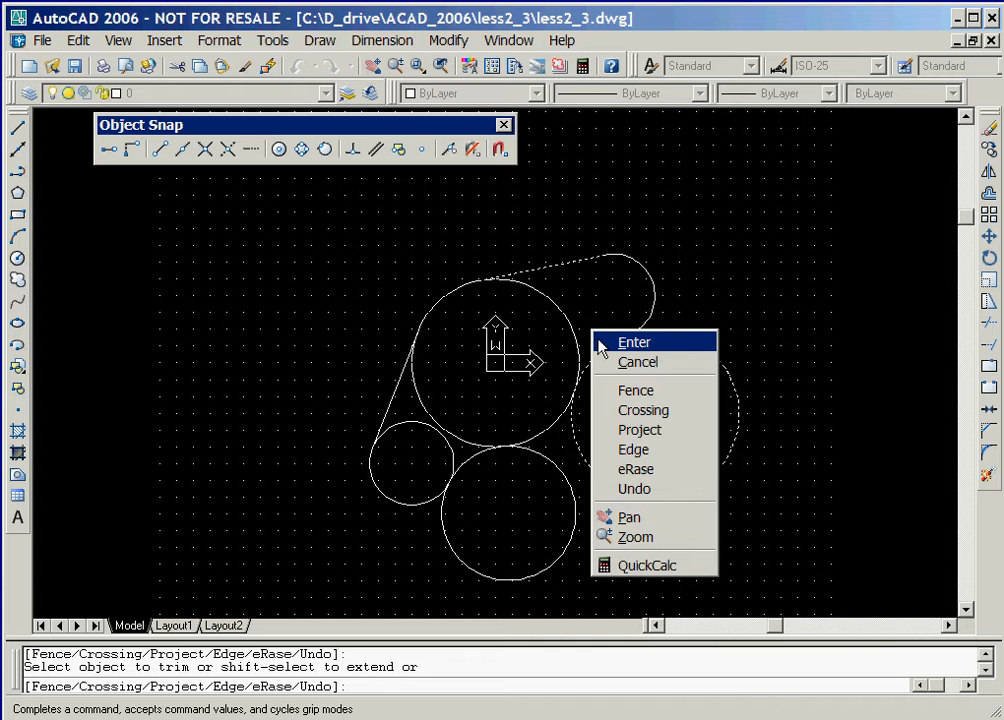
click(601, 343)
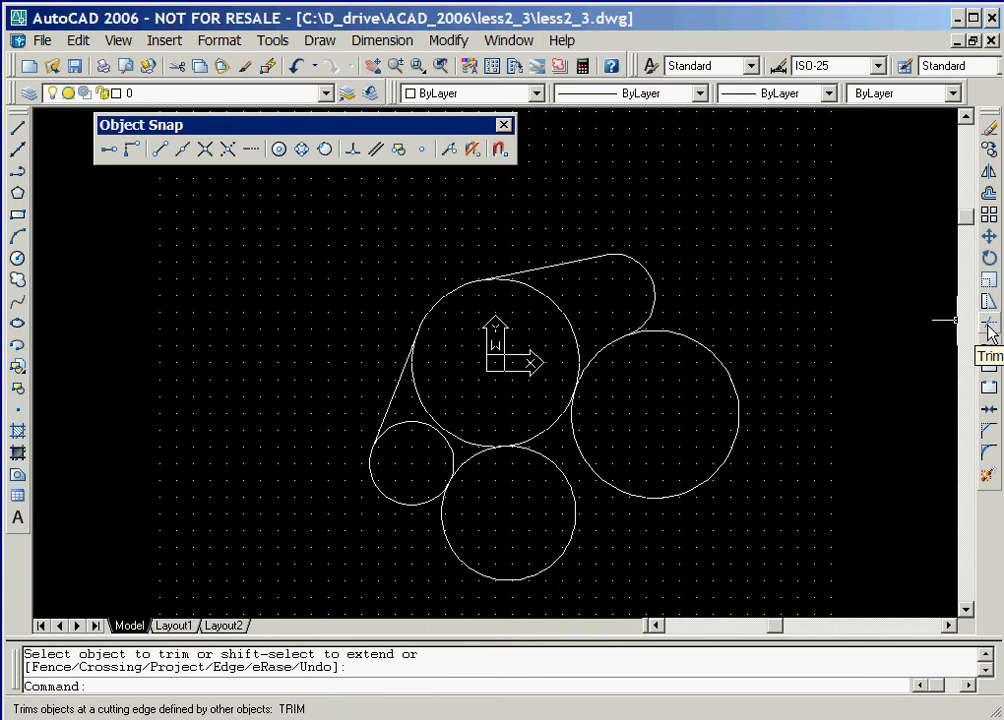
With all lines, arcs and circles as cutting edges, trim the inner part of the lower-left small circle and the central circle's lower-left arc.
click(989, 333)
click(568, 263)
click(604, 346)
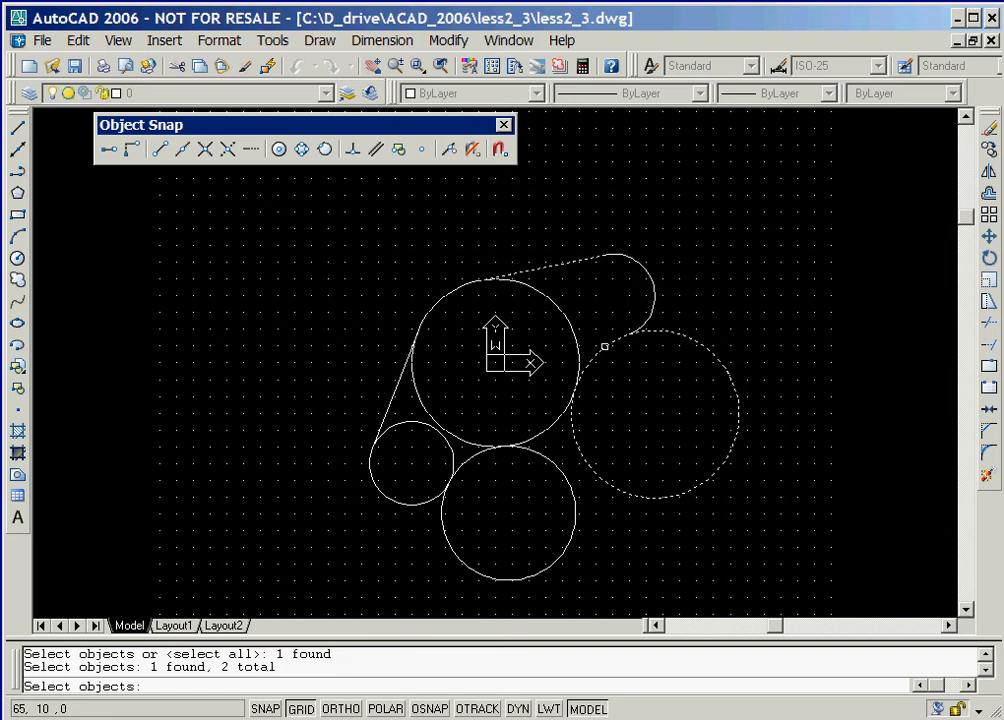
click(655, 289)
click(554, 422)
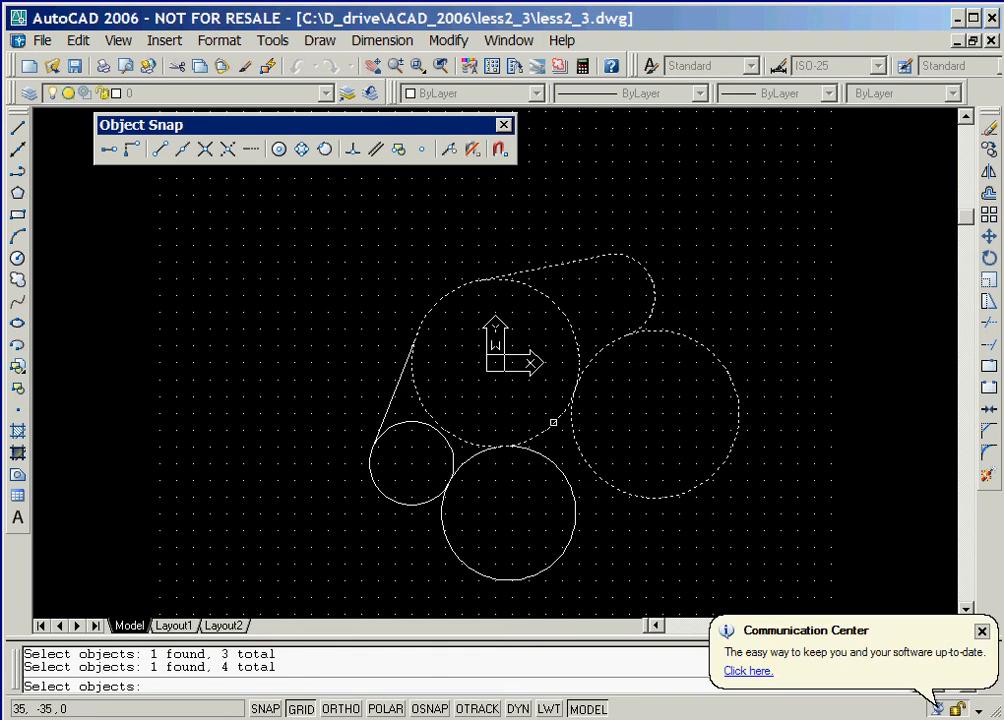
click(560, 469)
click(418, 504)
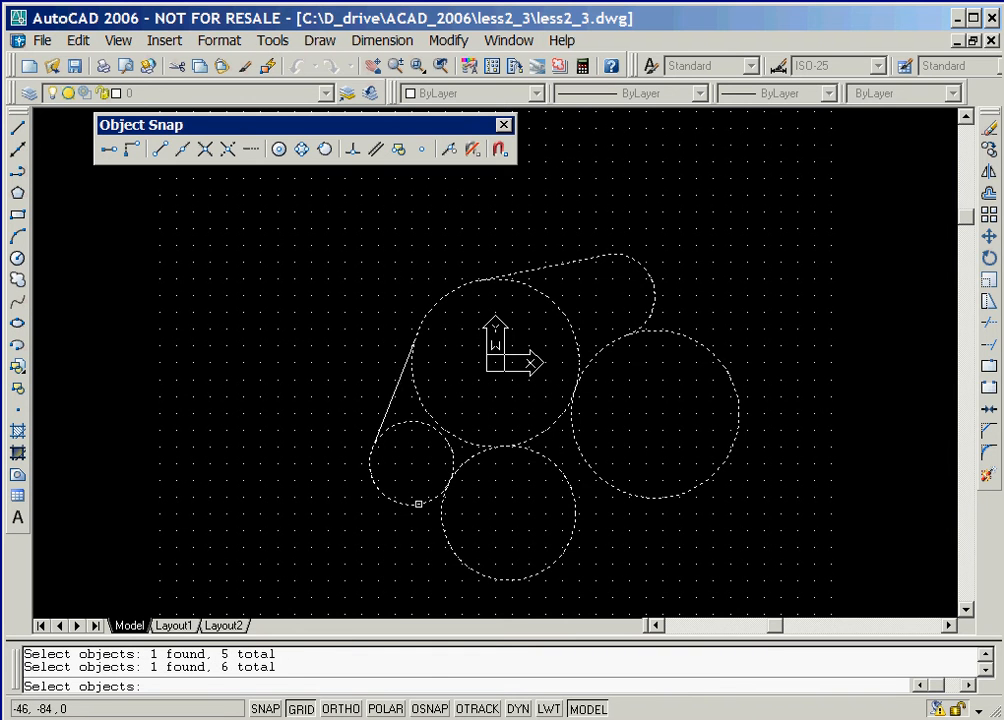
click(391, 397)
key(Return)
click(406, 422)
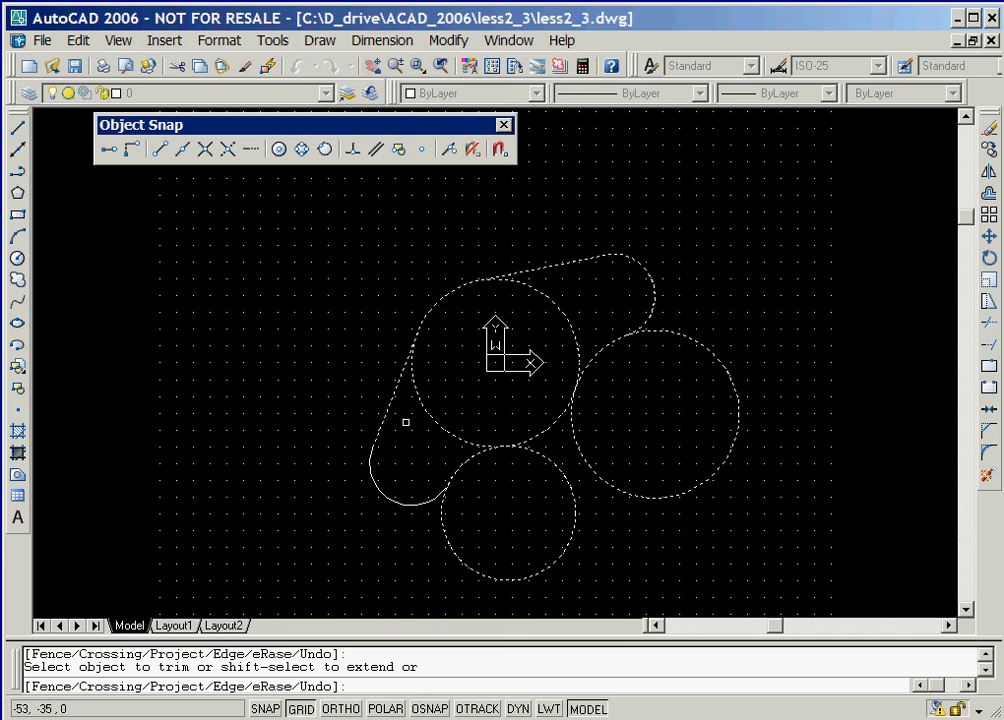
click(424, 408)
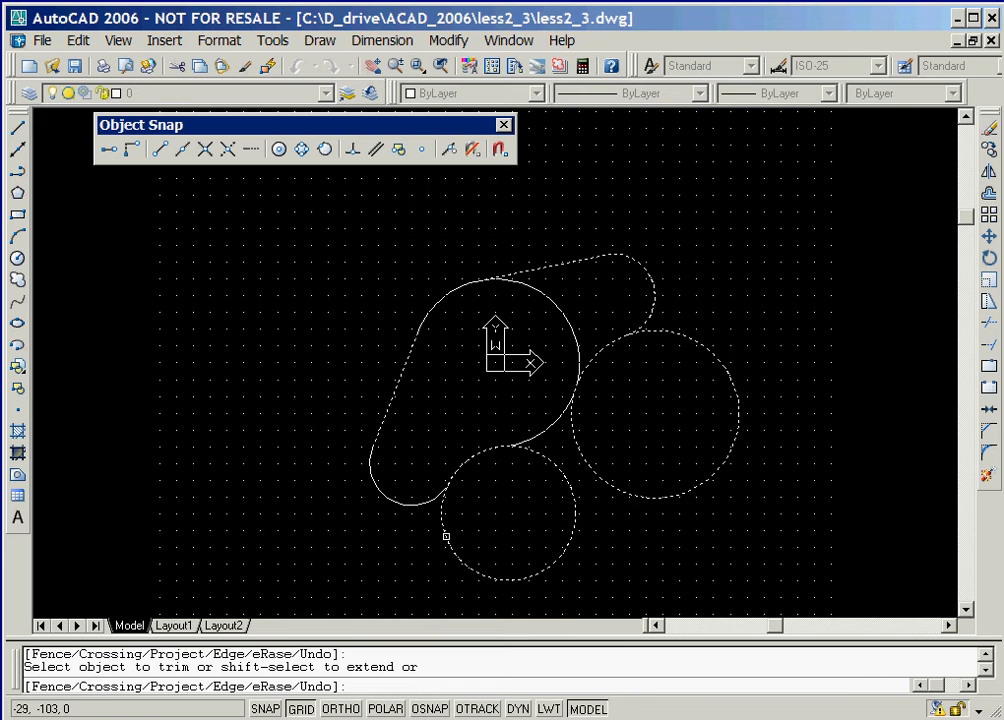
Trim the outer parts of the bottom and right circles and the central circle's inner right arc, leaving one closed outline.
click(446, 536)
click(583, 453)
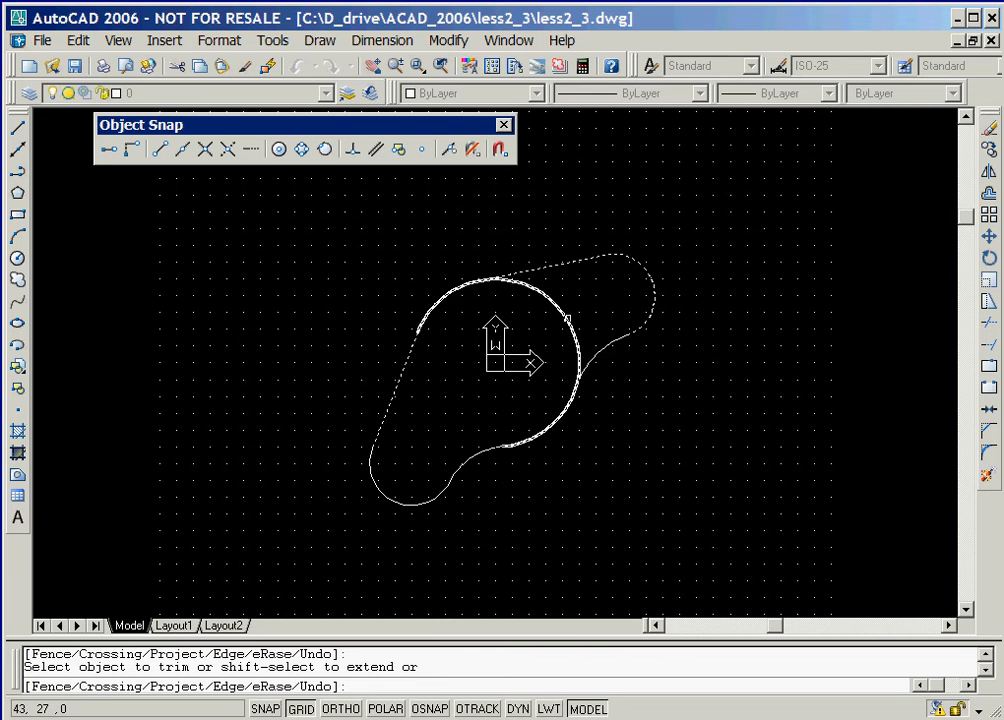
click(567, 318)
right_click(572, 322)
click(580, 330)
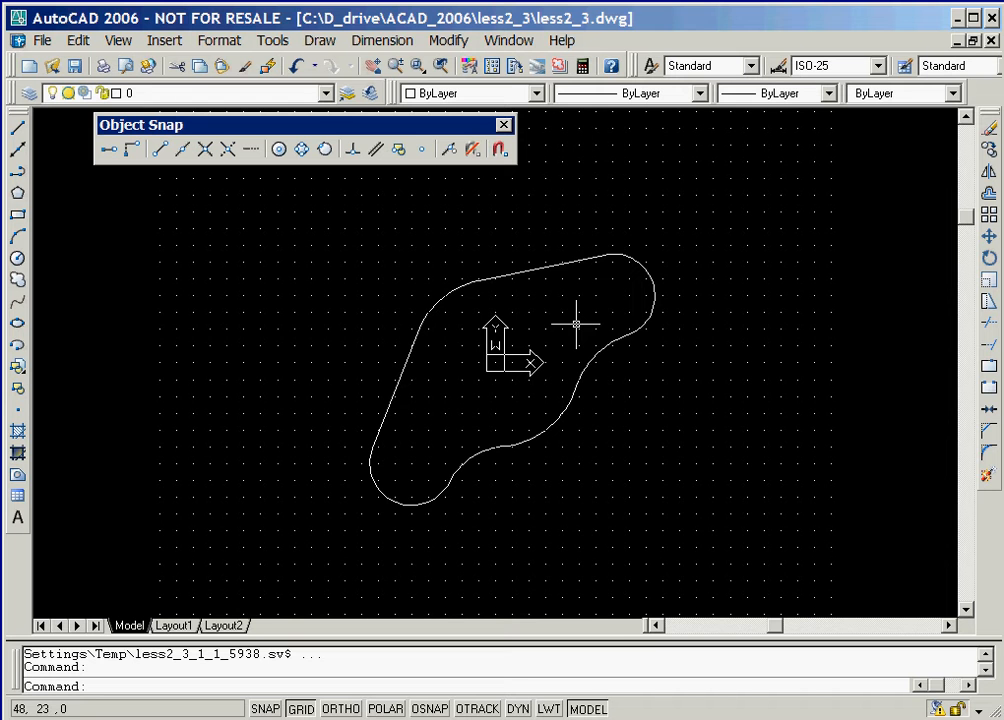
Draw a six-sided polygon centred at 0,0, circumscribed about a circle of radius 30.
click(18, 195)
text(6)
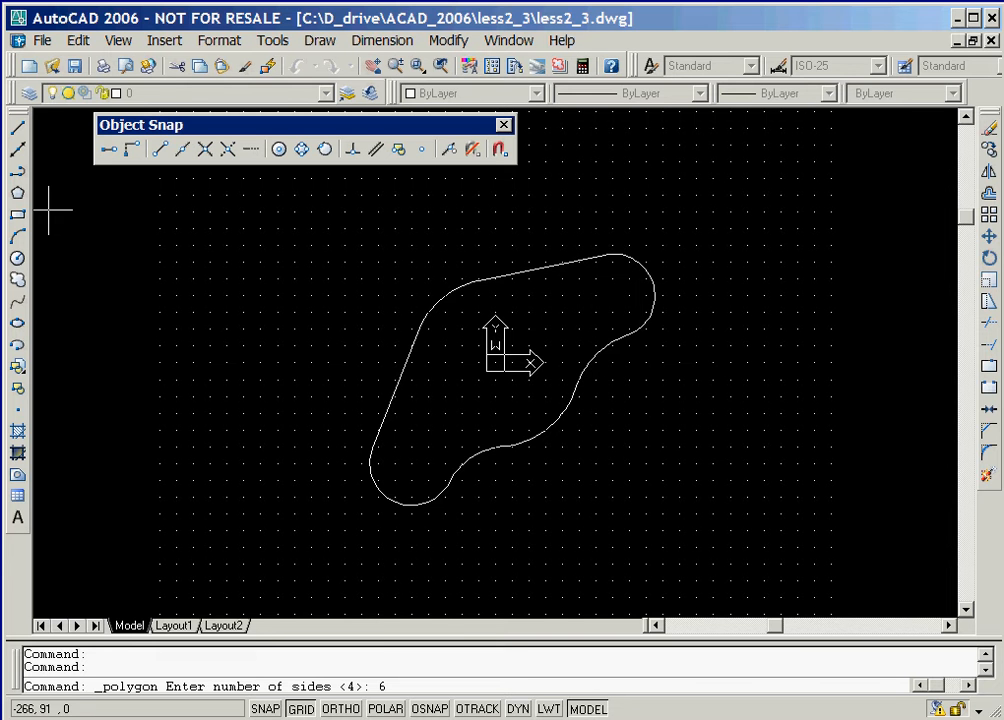
key(Return)
text(0,0)
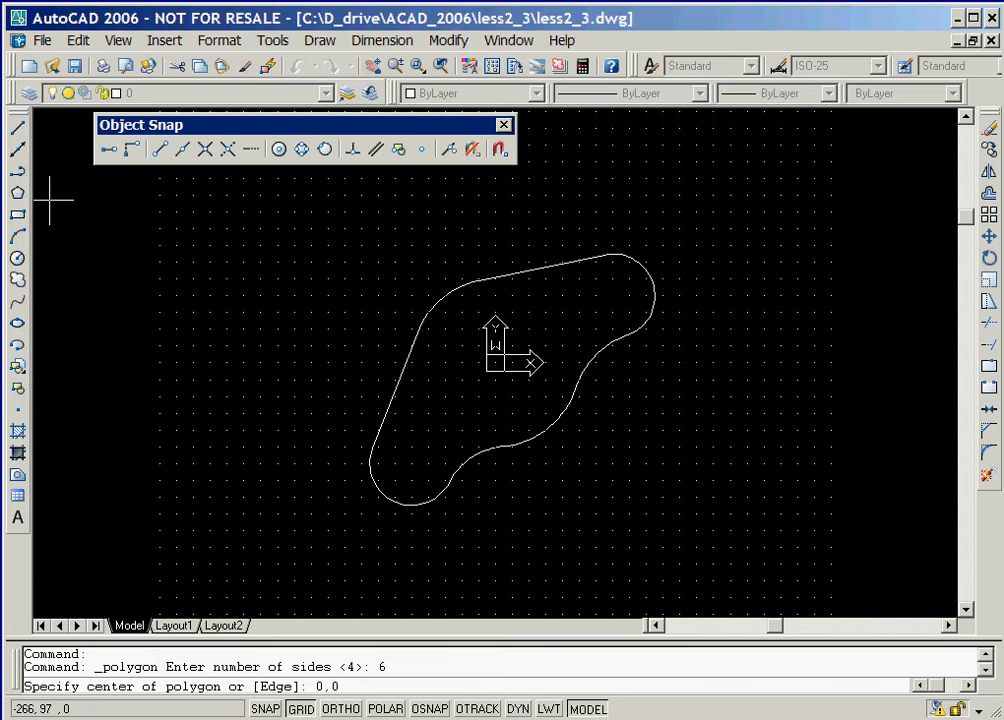
key(Return)
right_click(52, 200)
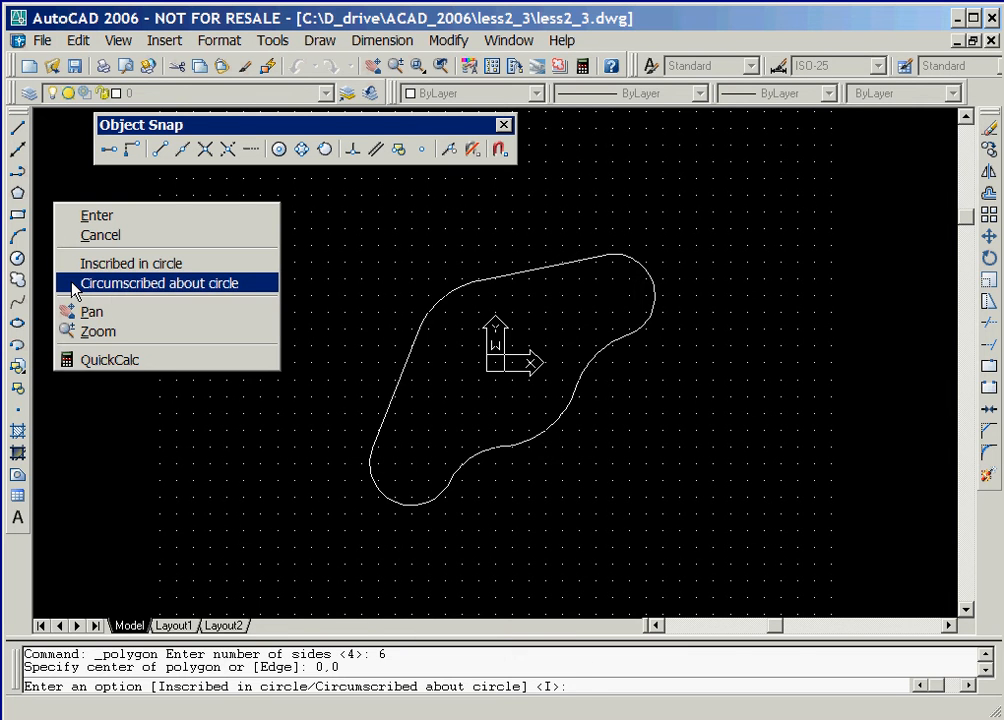
click(73, 290)
text(30)
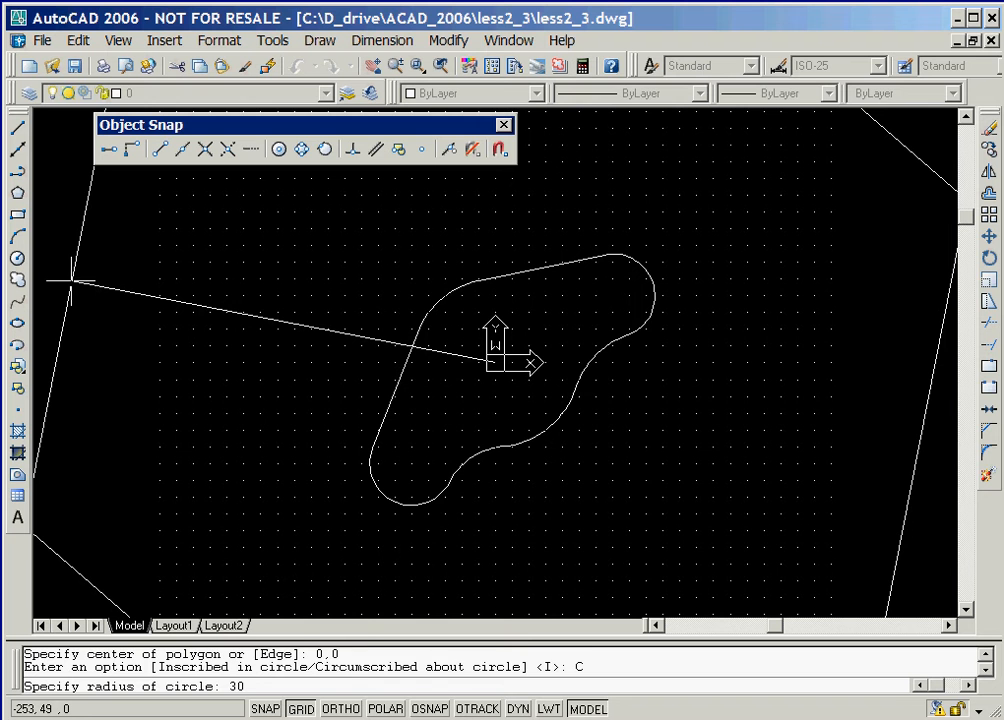
key(Return)
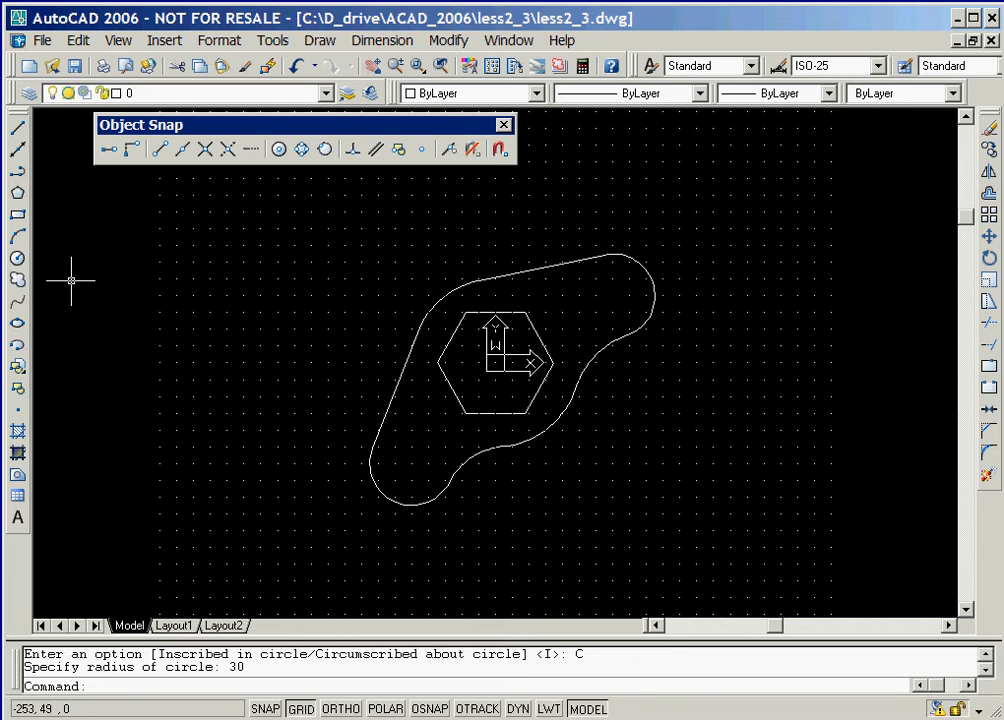
Draw a four-sided polygon centred on the upper-right end arc, circumscribed about a circle, with its radius snapped to grid point 80,40.
right_click(75, 289)
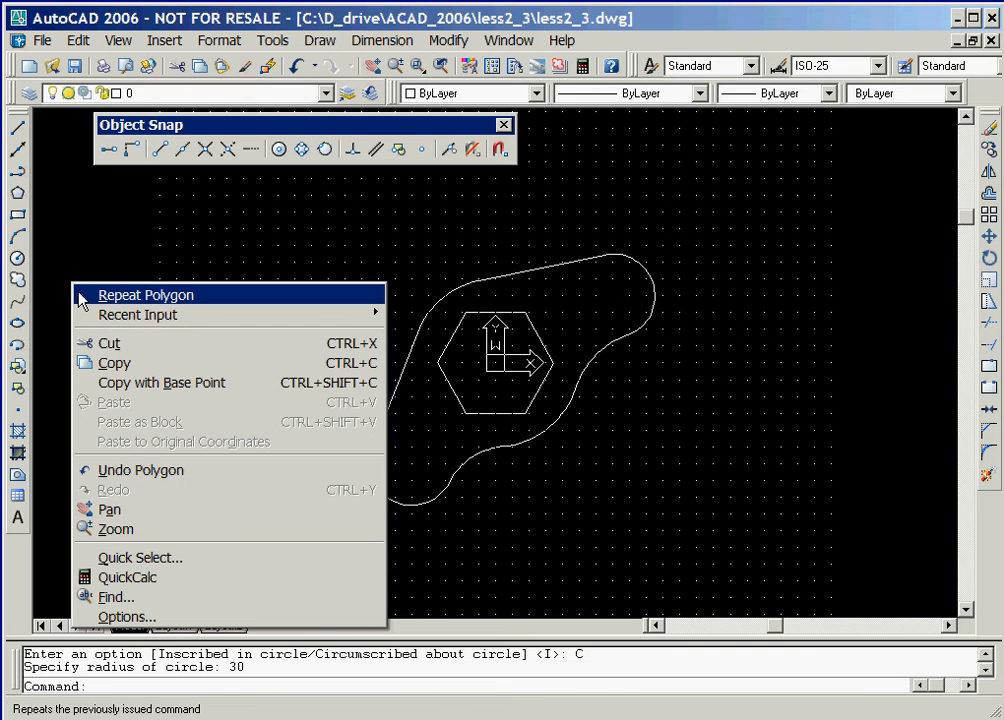
click(82, 299)
text(4)
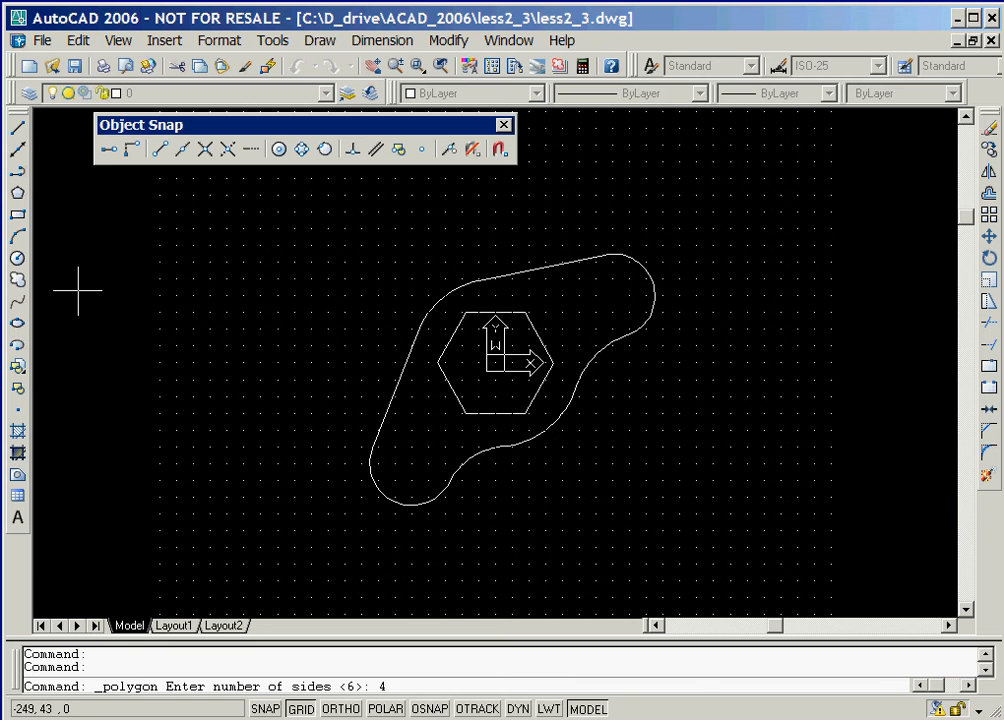
key(Return)
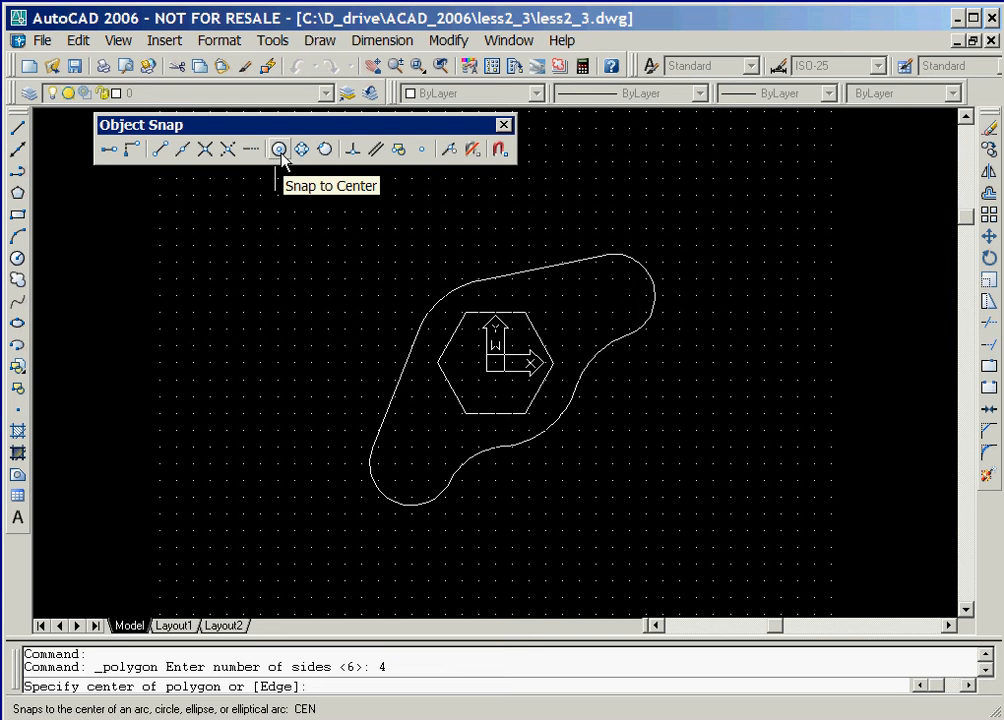
click(279, 150)
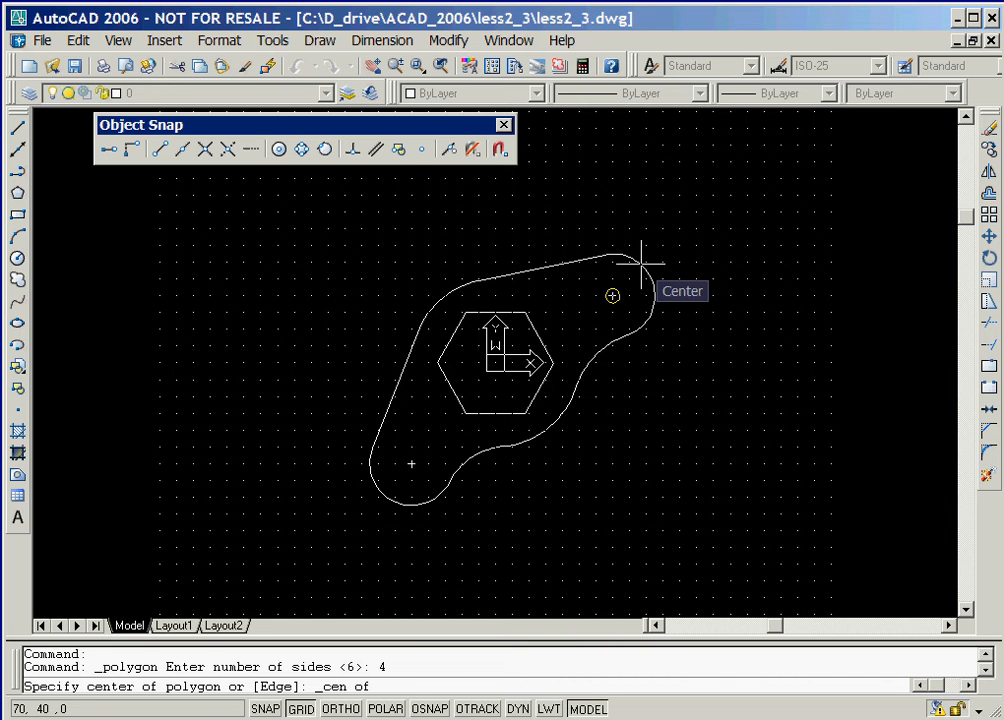
click(641, 262)
right_click(660, 267)
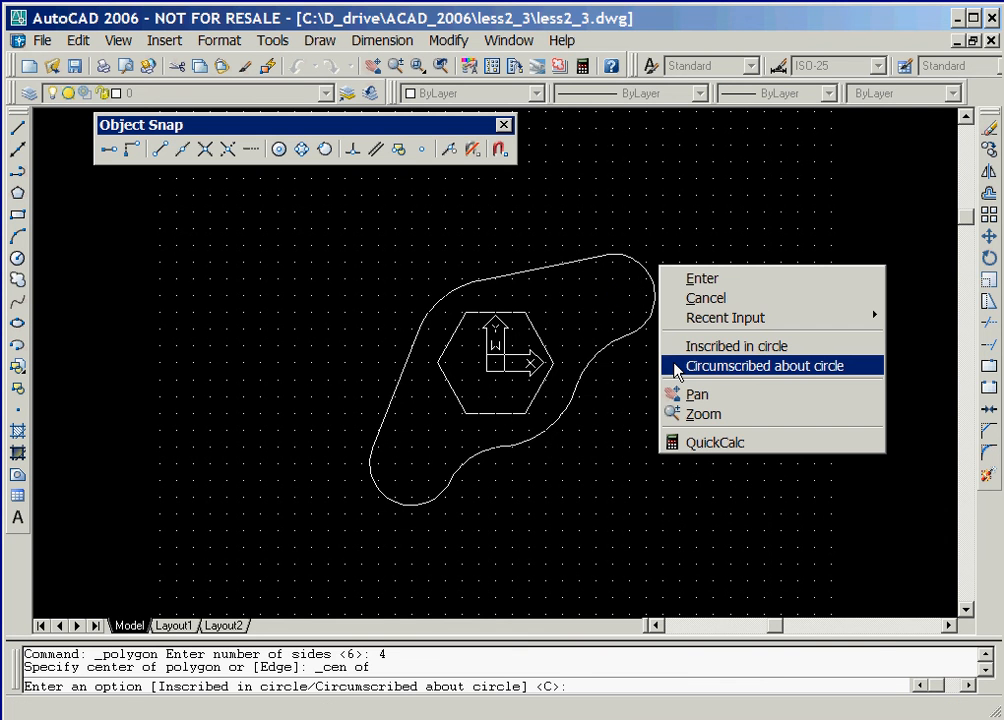
click(676, 366)
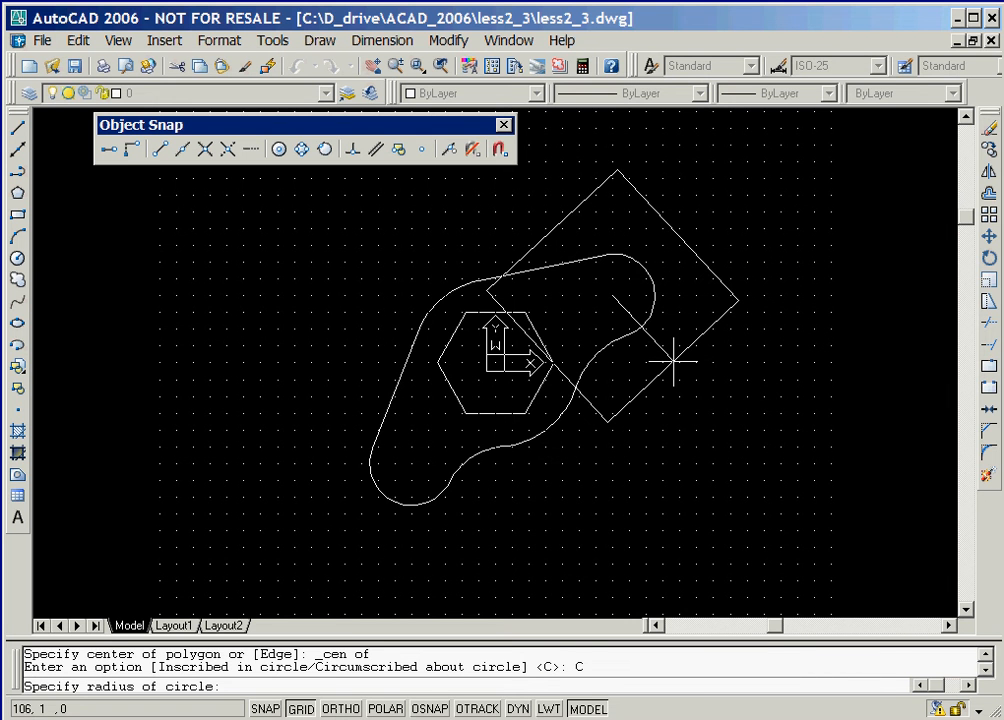
click(265, 709)
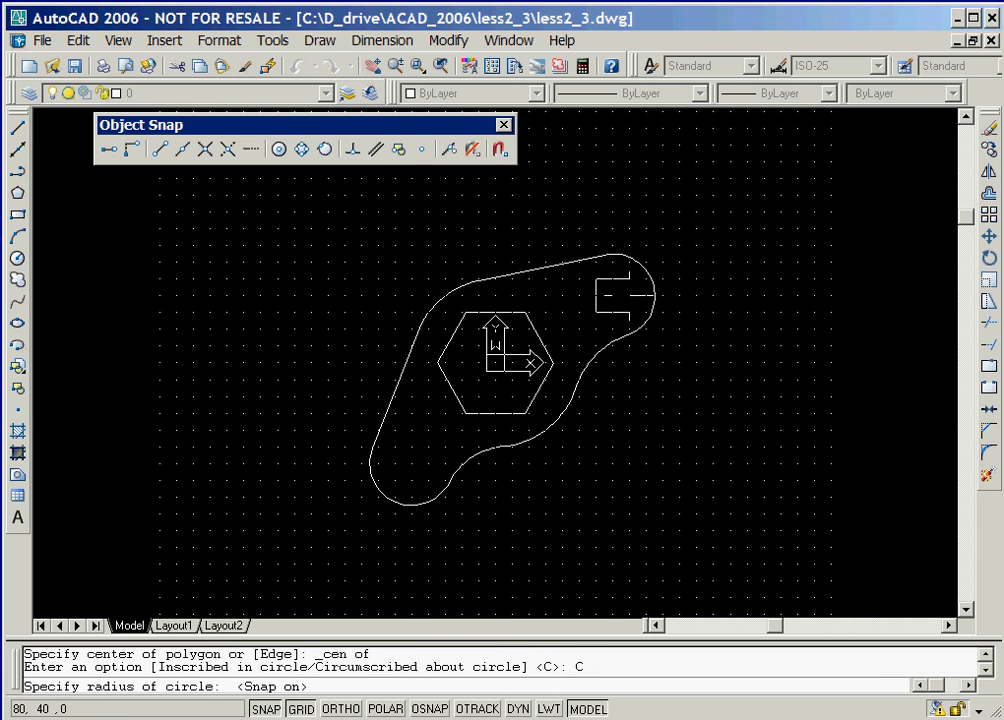
click(628, 295)
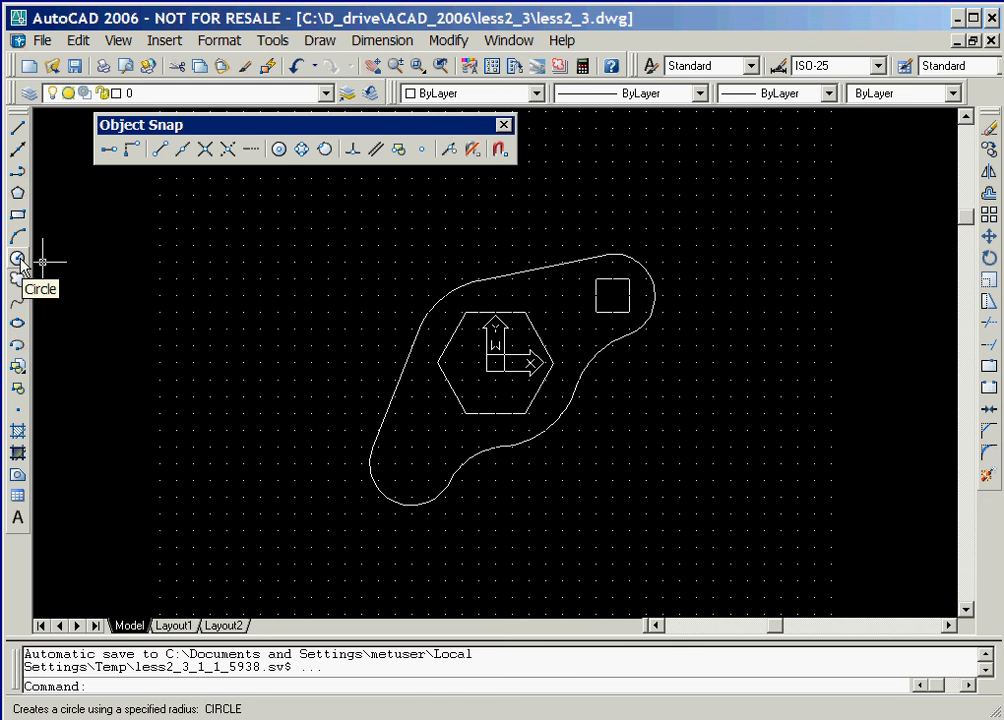
Turn grid snap off and draw a circle of radius 10 at the centre of the lower-left end arc.
click(18, 259)
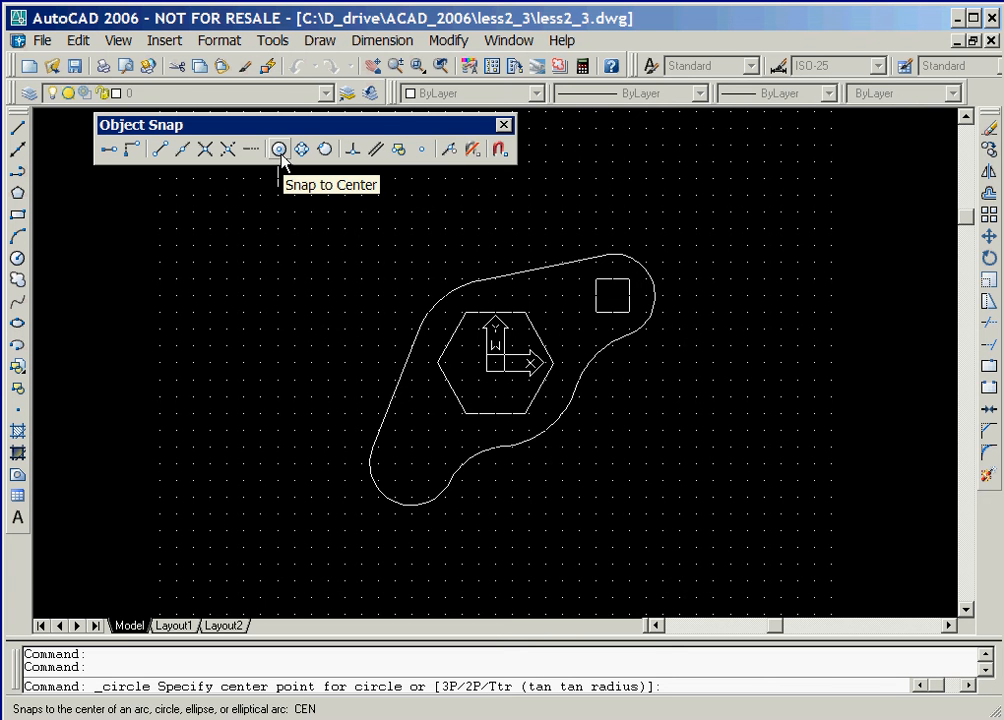
double_click(280, 150)
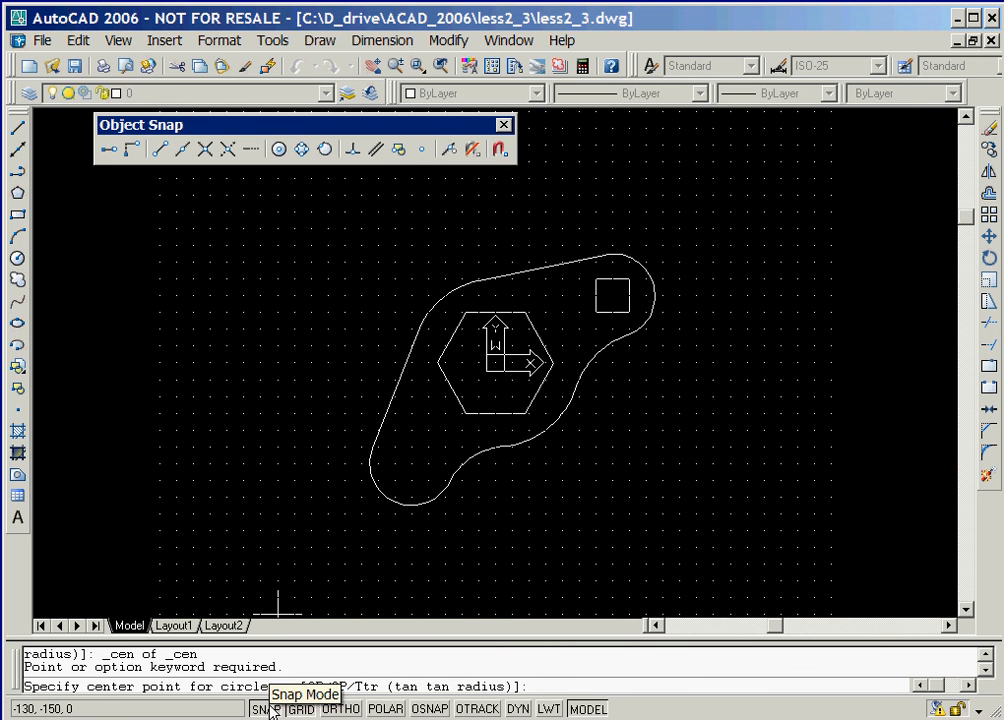
click(270, 709)
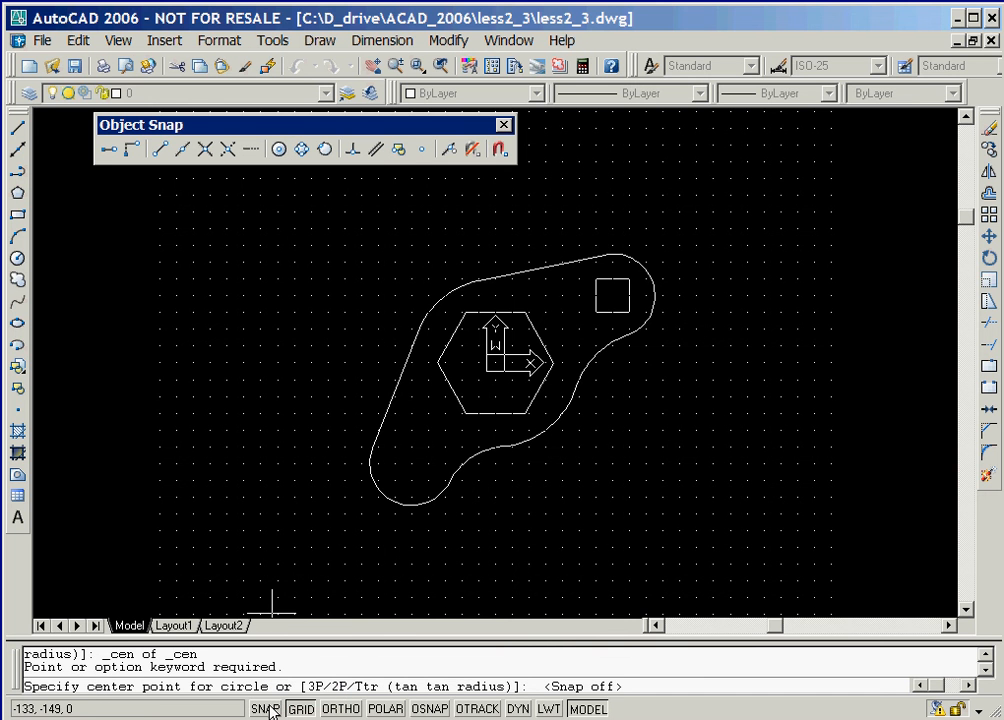
click(279, 149)
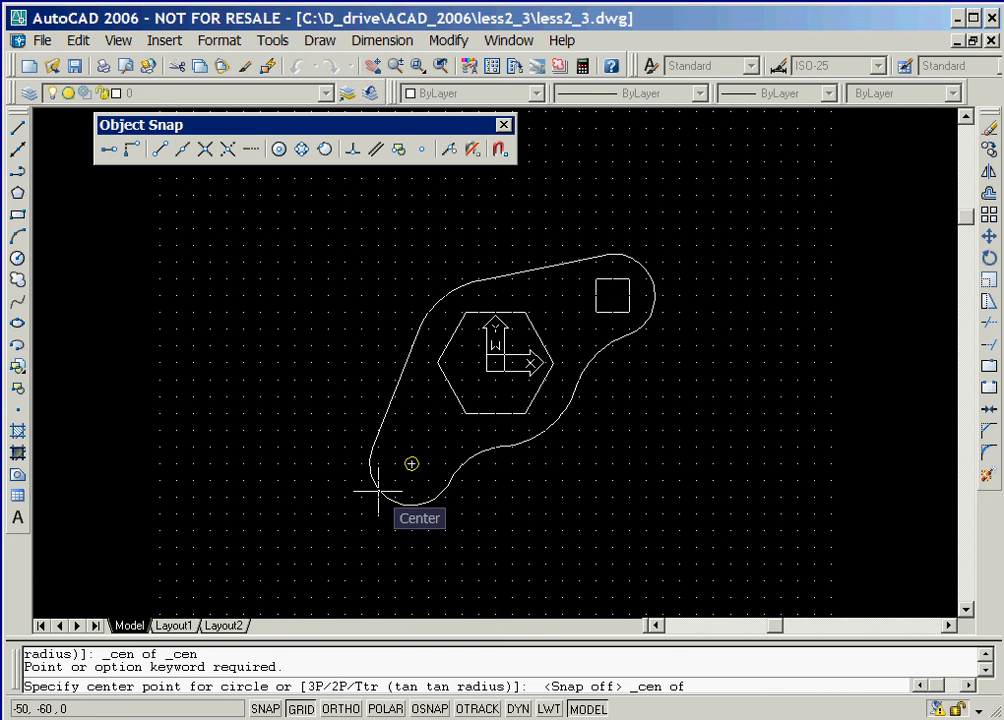
click(378, 492)
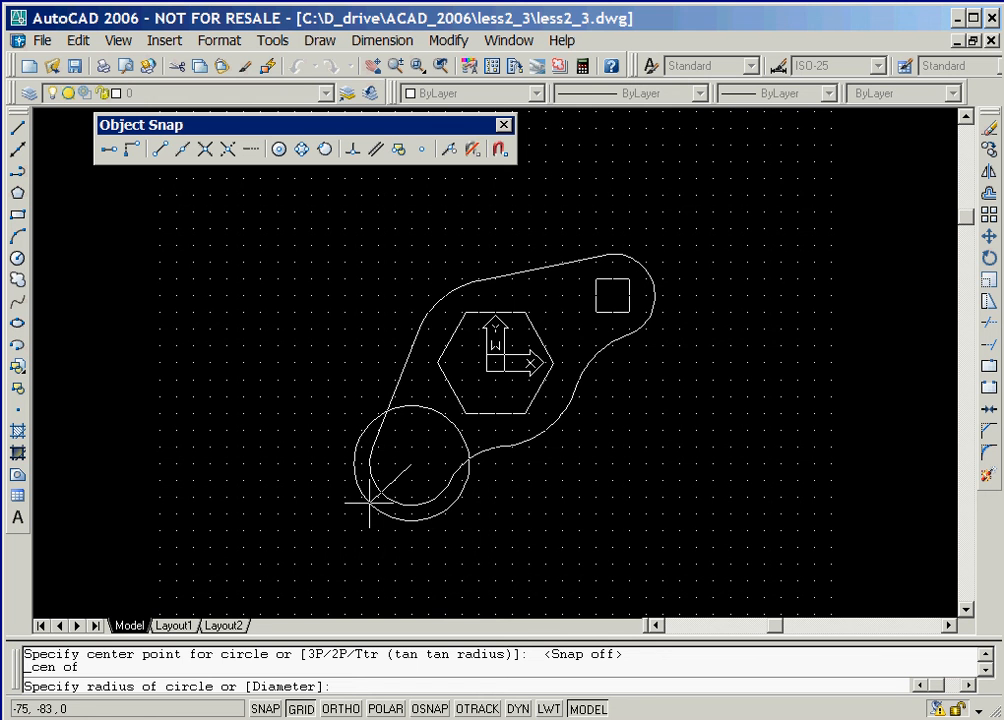
text(10)
key(Return)
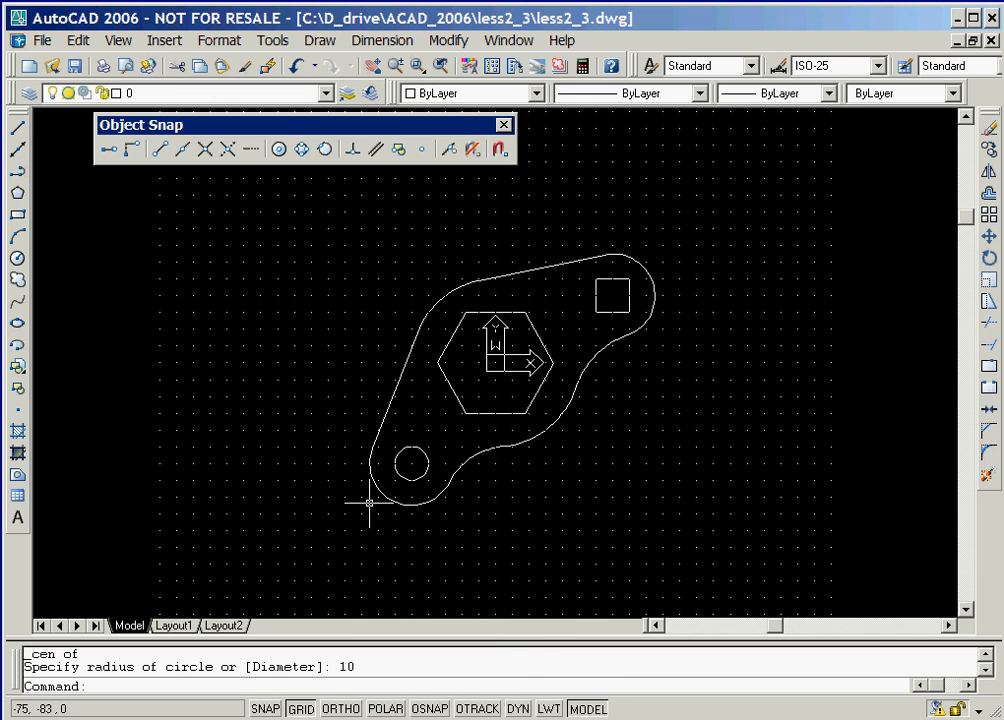